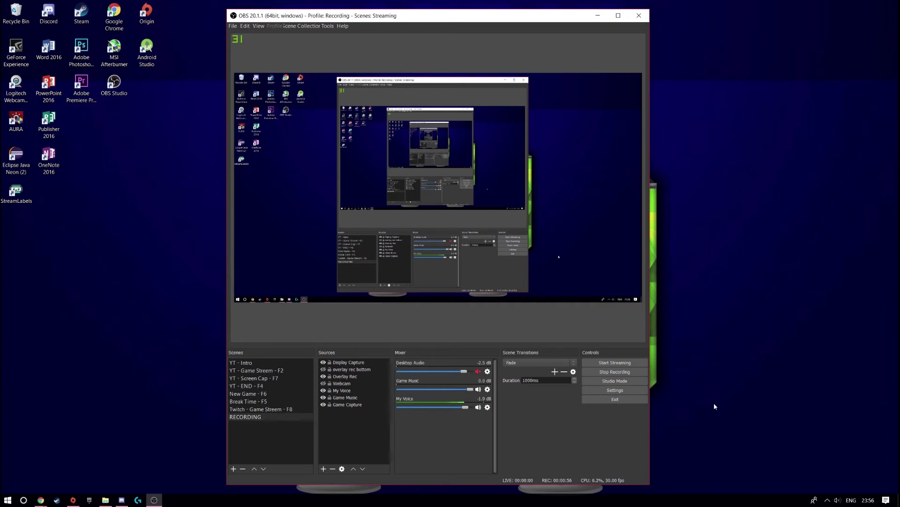
Open Settings, keep English as language and Dark as theme, then view the Stream page.
left_click(637, 390)
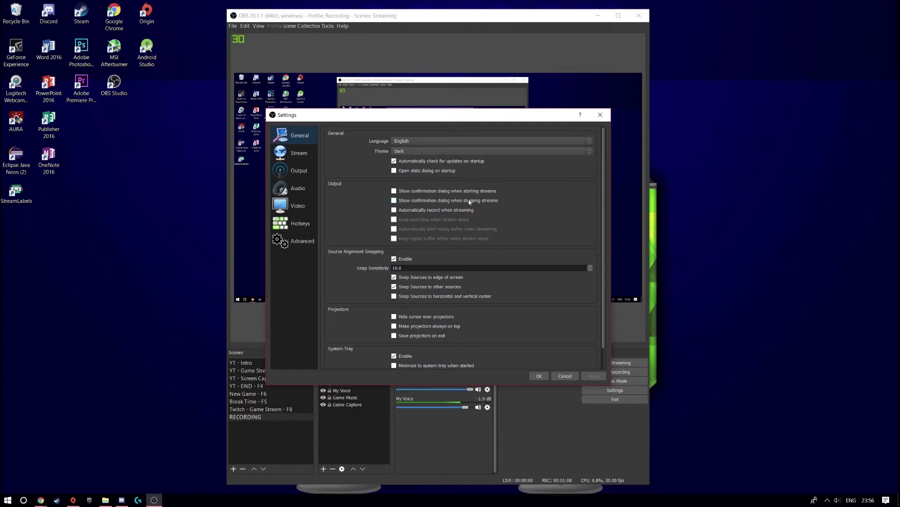
left_click(429, 141)
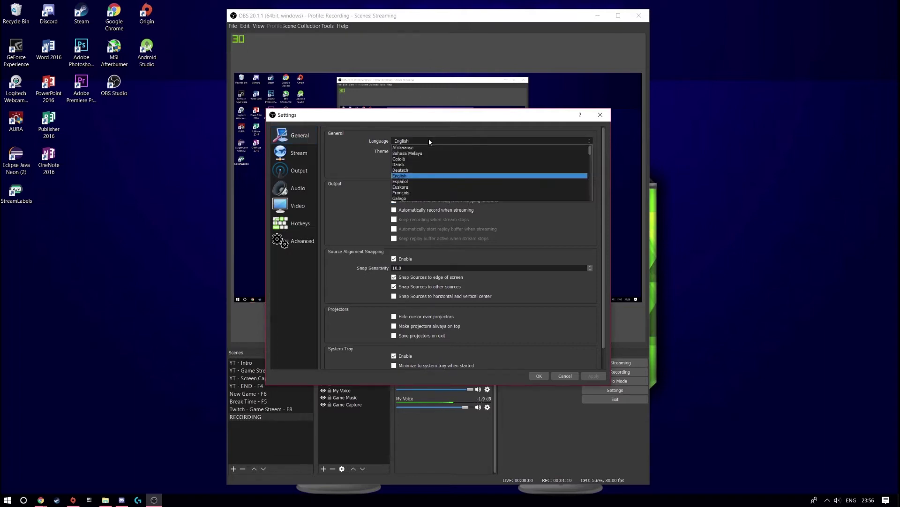
left_click(429, 140)
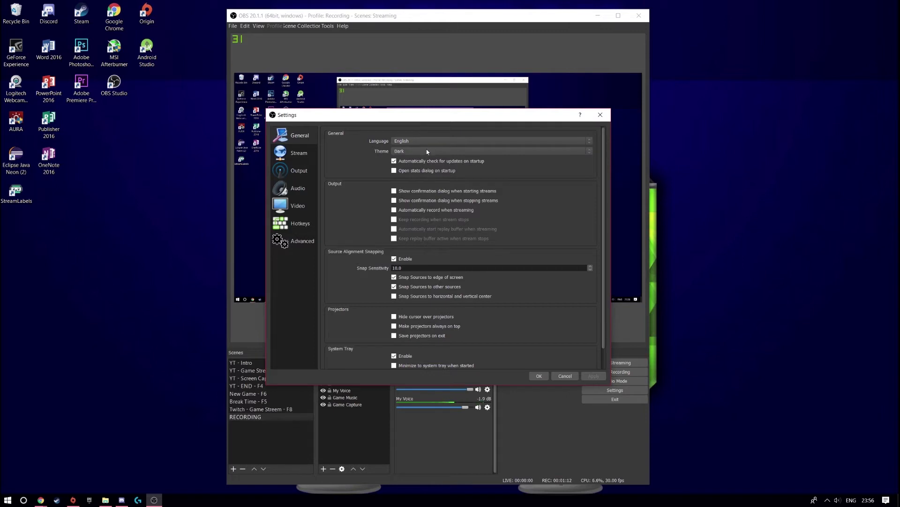
left_click(427, 151)
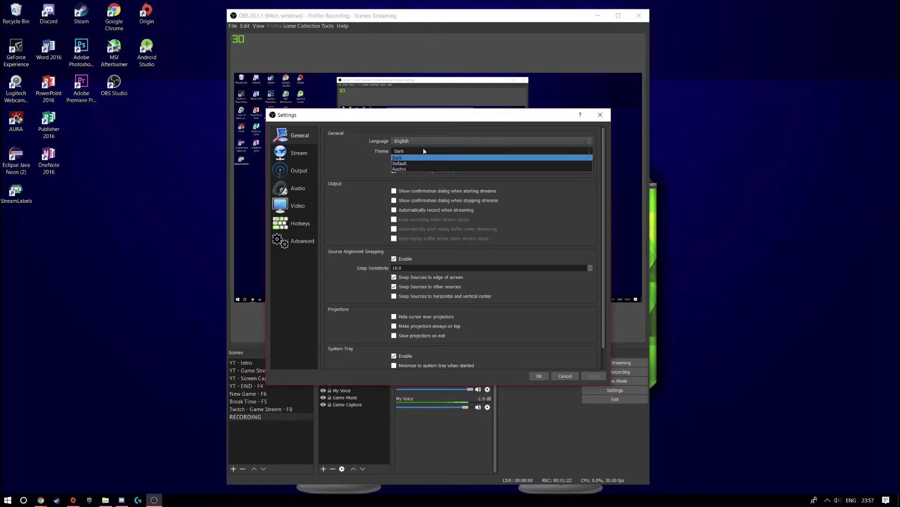
left_click(300, 153)
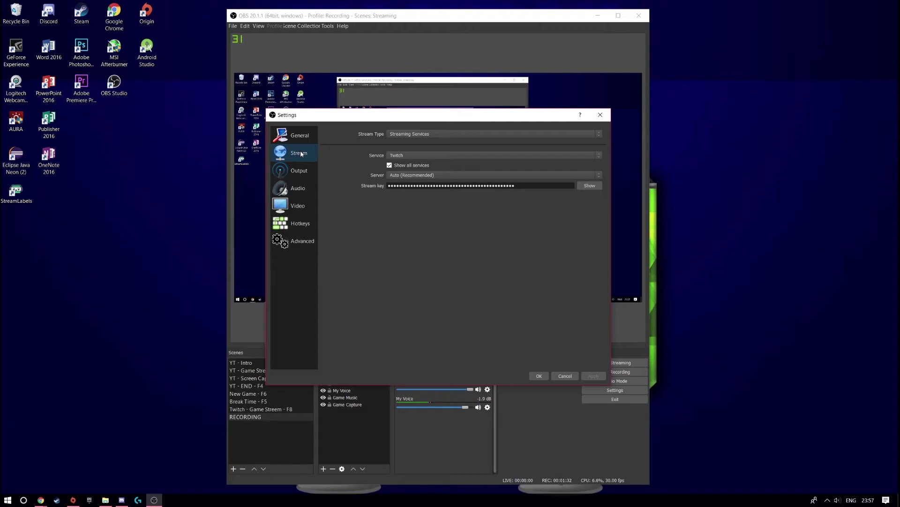
Keep Twitch as the streaming service and Auto (Recommended) as the ingest server.
left_click(465, 156)
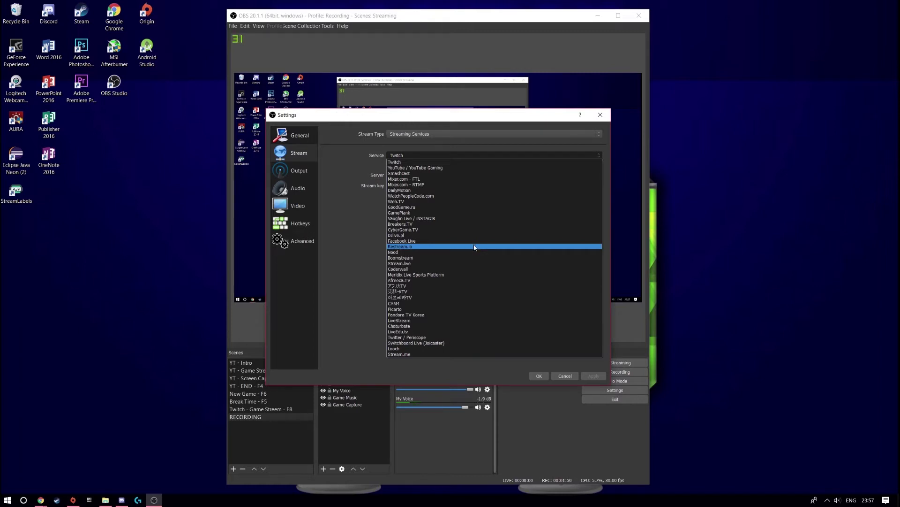
left_click(448, 161)
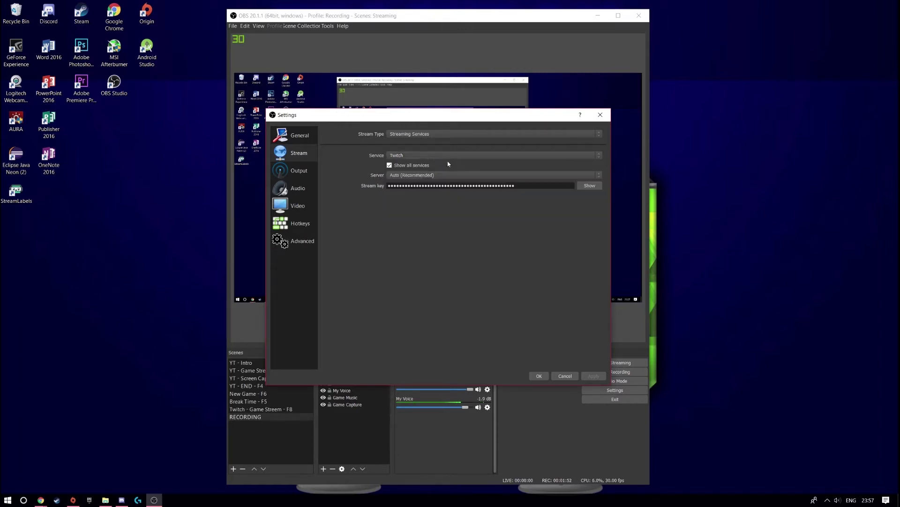
left_click(443, 176)
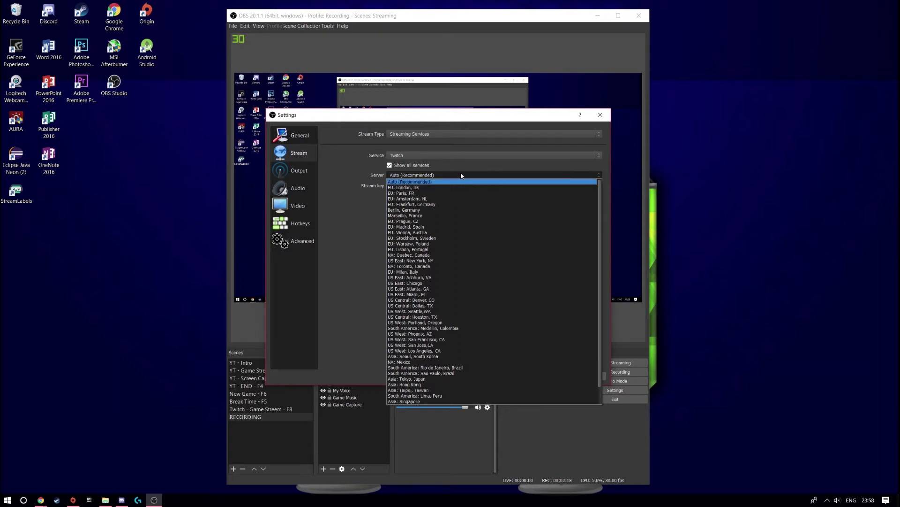
left_click(461, 176)
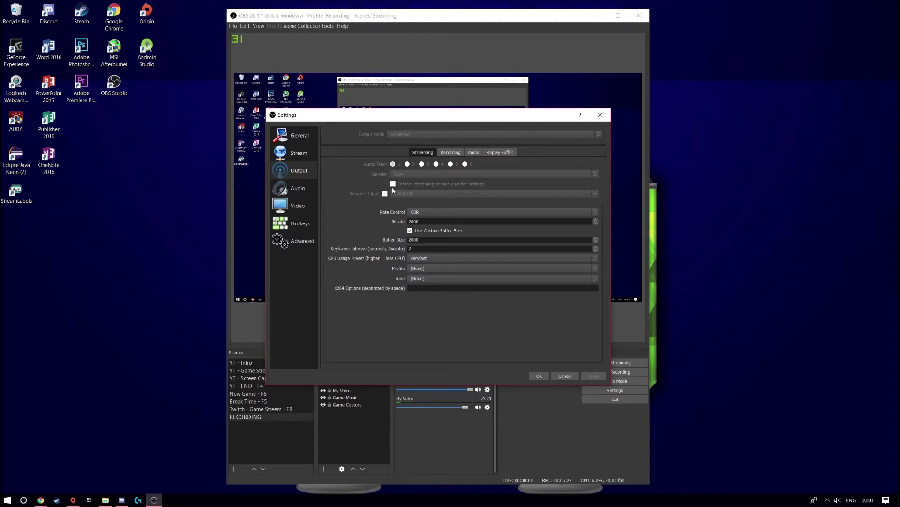
left_click(429, 213)
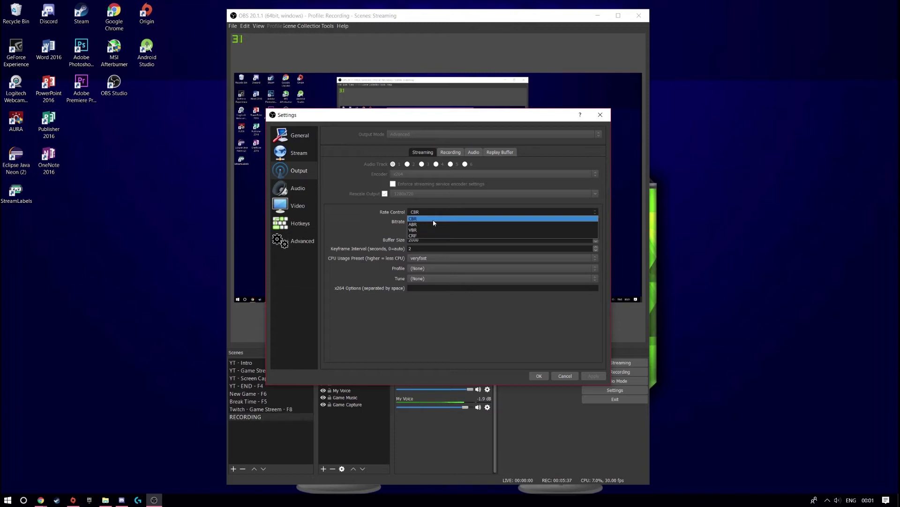
left_click(434, 222)
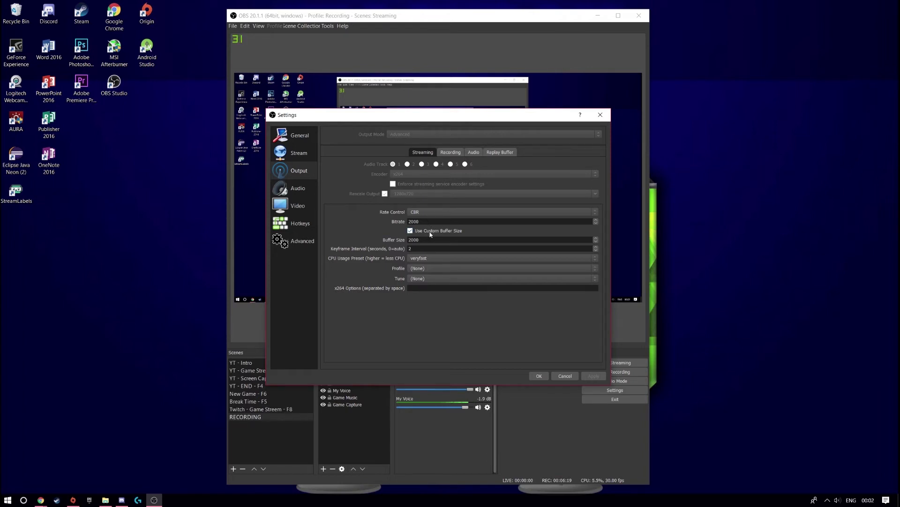
left_click(419, 259)
left_click(422, 277)
Switch to the Recording tab of the Output settings.
left_click(445, 154)
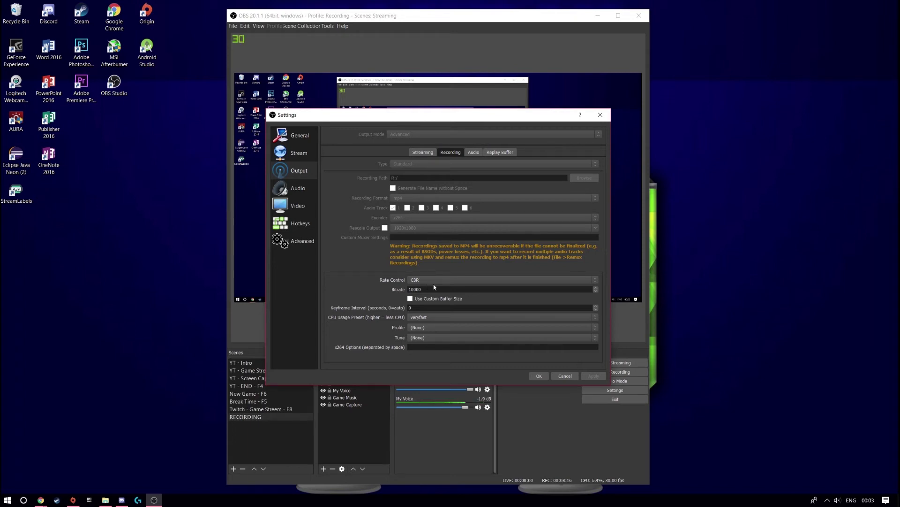
Change the recording keyframe interval from 0 to 2, keep the veryfast preset, and apply.
double_click(416, 289)
left_click(419, 308)
key("BackSpace")
type("2")
left_click(435, 318)
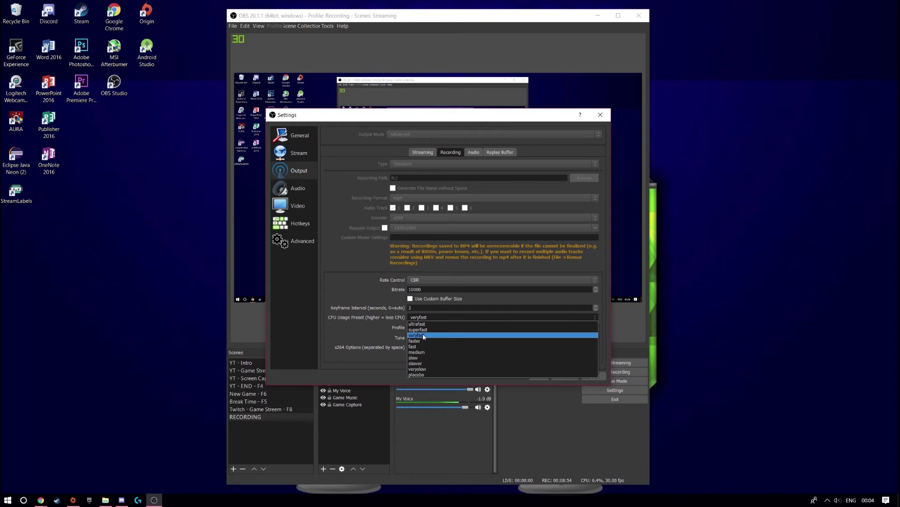
left_click(424, 335)
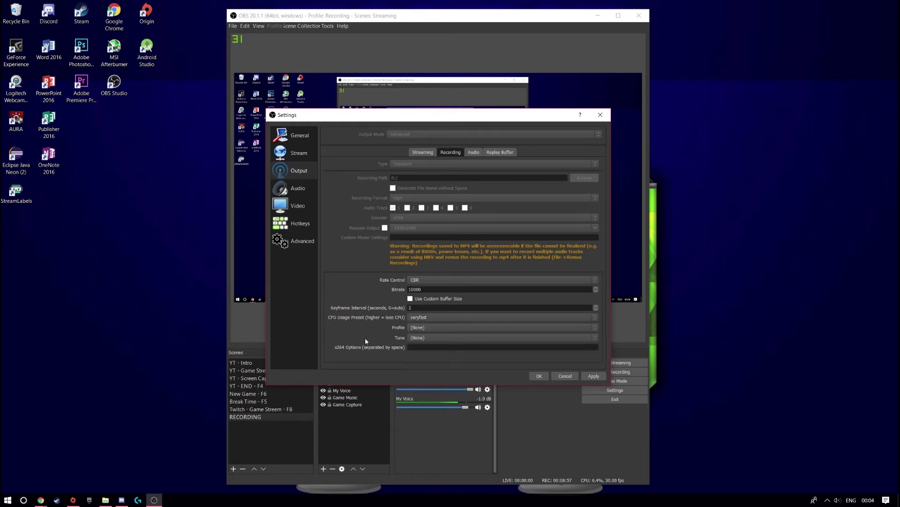
left_click(593, 376)
left_click(297, 188)
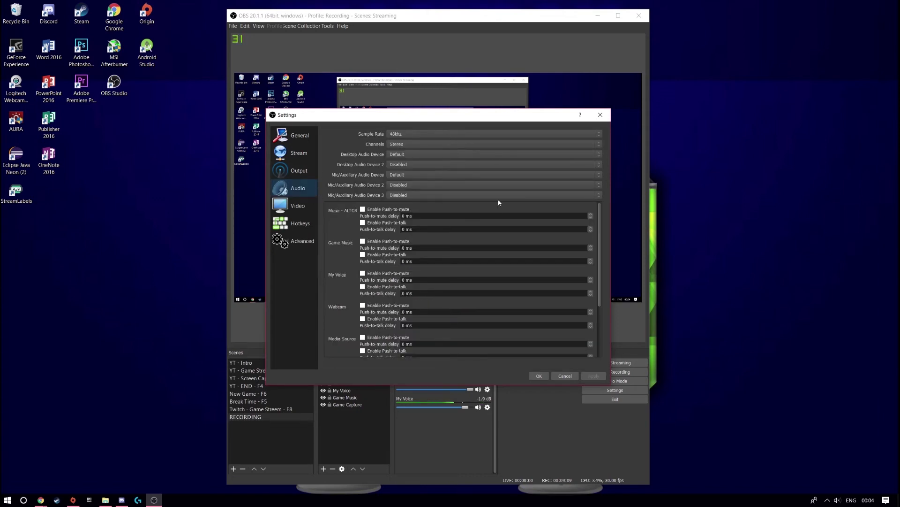
left_click(408, 134)
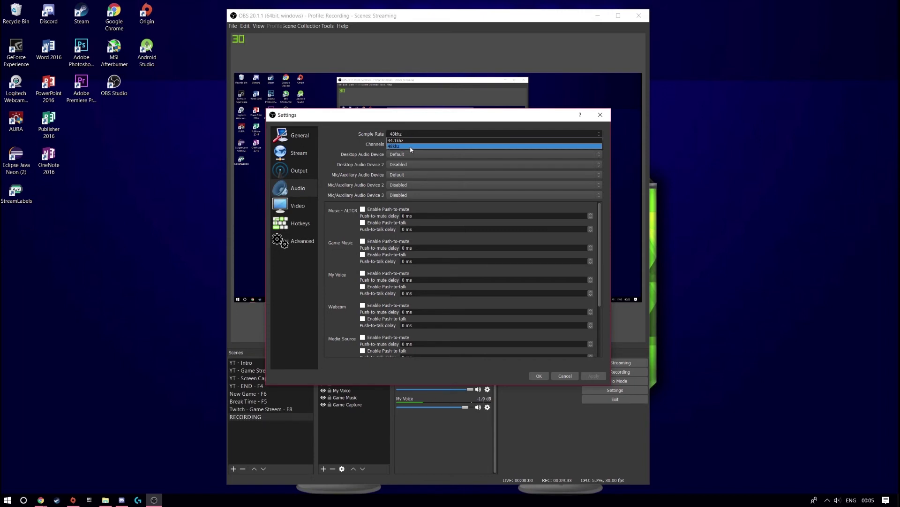
left_click(420, 146)
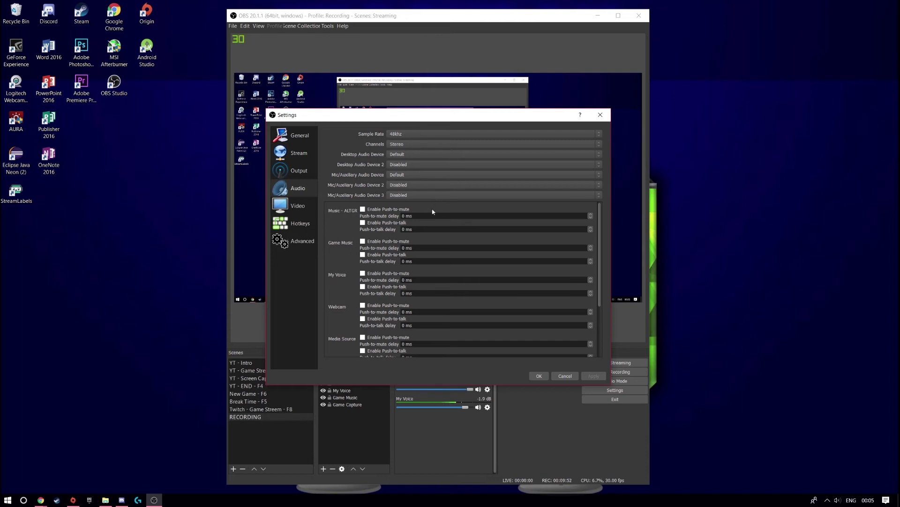
scroll(401, 270, "down", 3)
scroll(382, 274, "up", 3)
Switch to the Video page showing 1920x1080 resolution, Lanczos and 30 FPS.
left_click(309, 205)
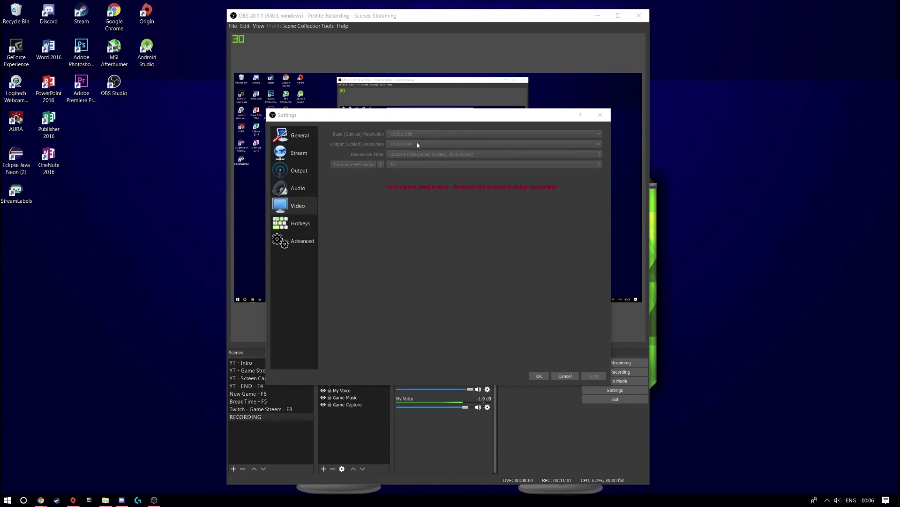
right_click(173, 215)
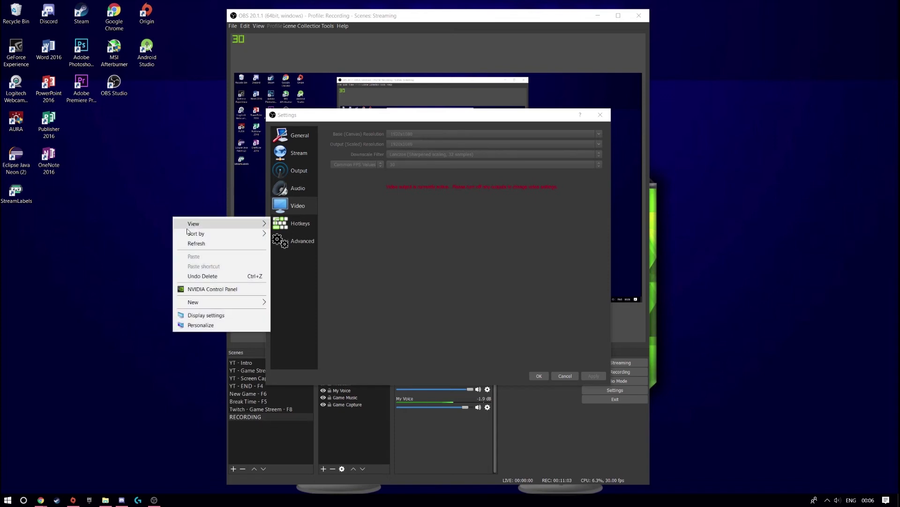
left_click(223, 315)
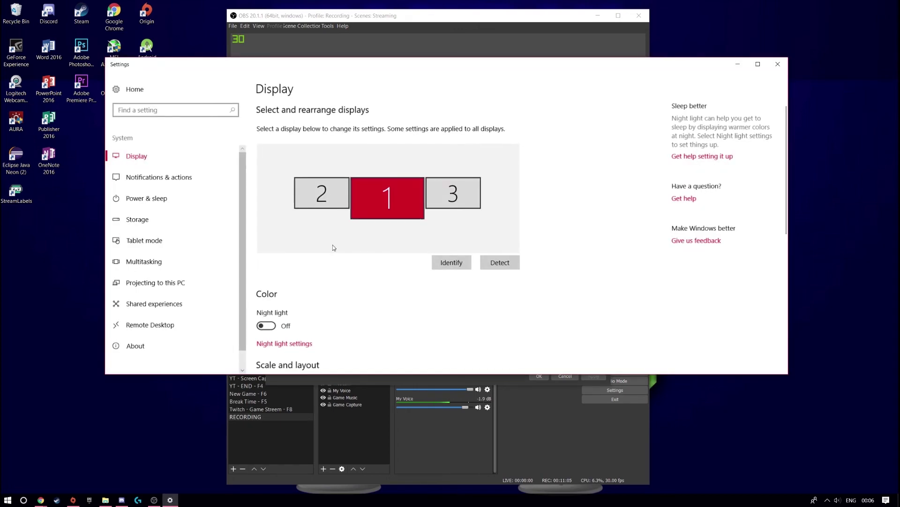
scroll(356, 232, "down", 3)
left_click(343, 280)
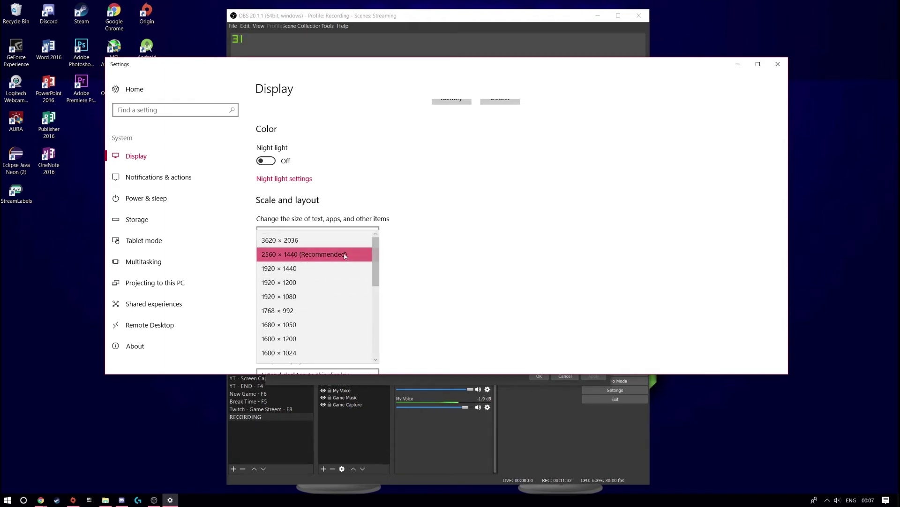
left_click(305, 254)
left_click(777, 64)
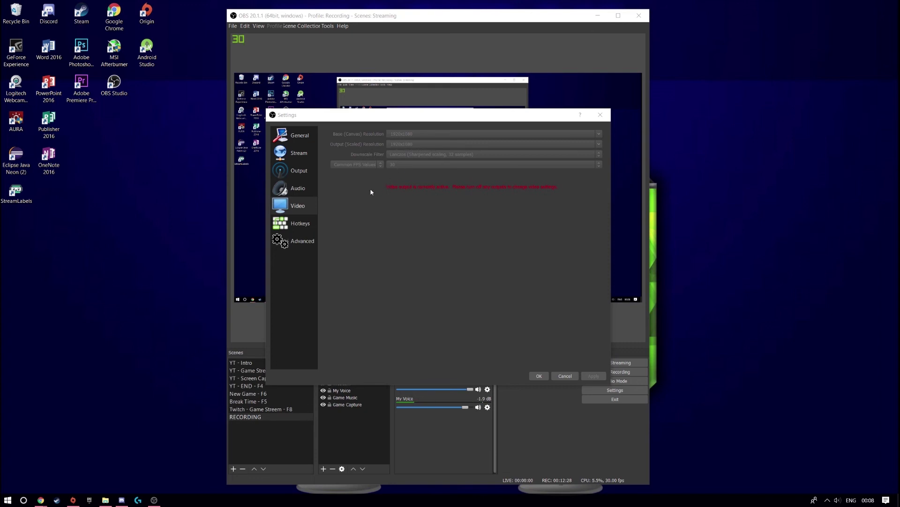
Switch to the Hotkeys page listing streaming, recording and scene shortcuts.
left_click(302, 222)
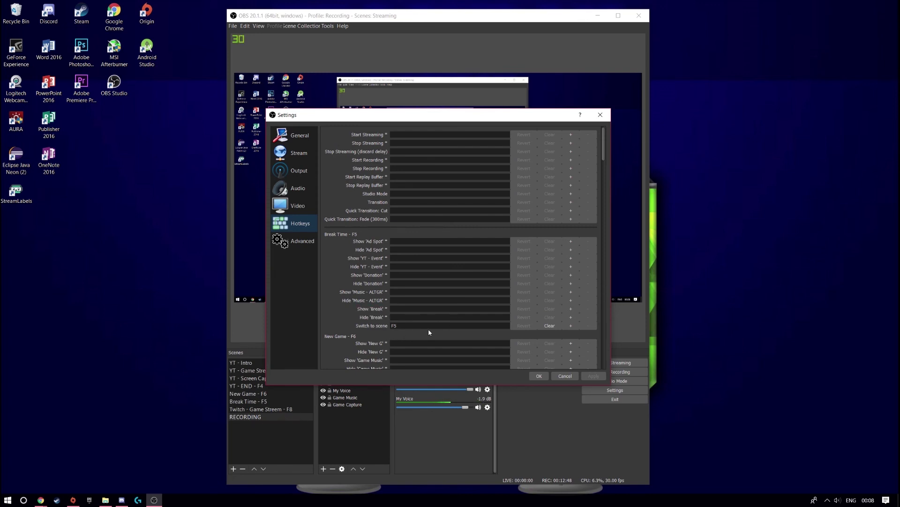
Go to the Advanced page and leave Process Priority at Above Normal.
left_click(303, 246)
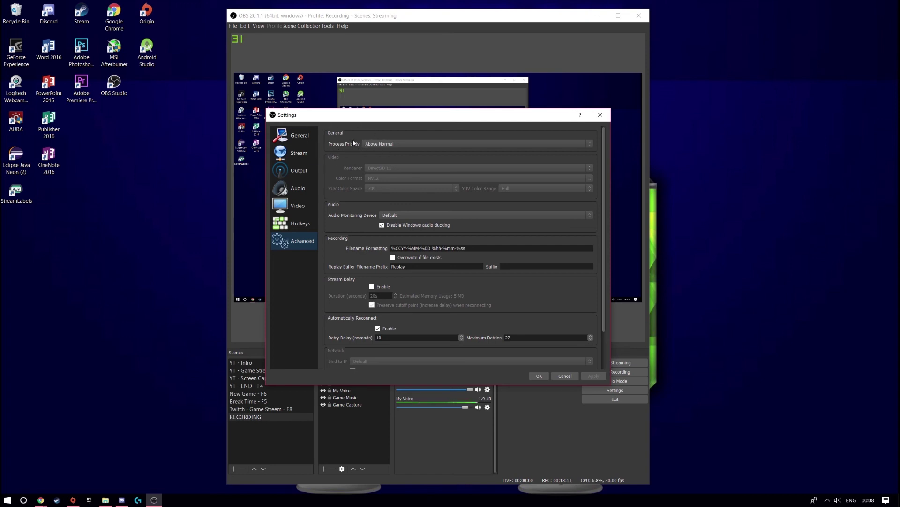
left_click(383, 144)
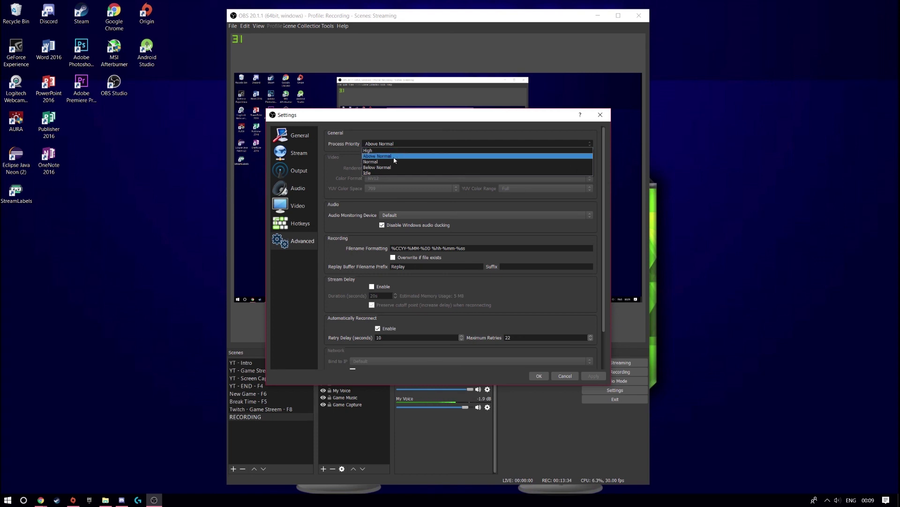
left_click(339, 178)
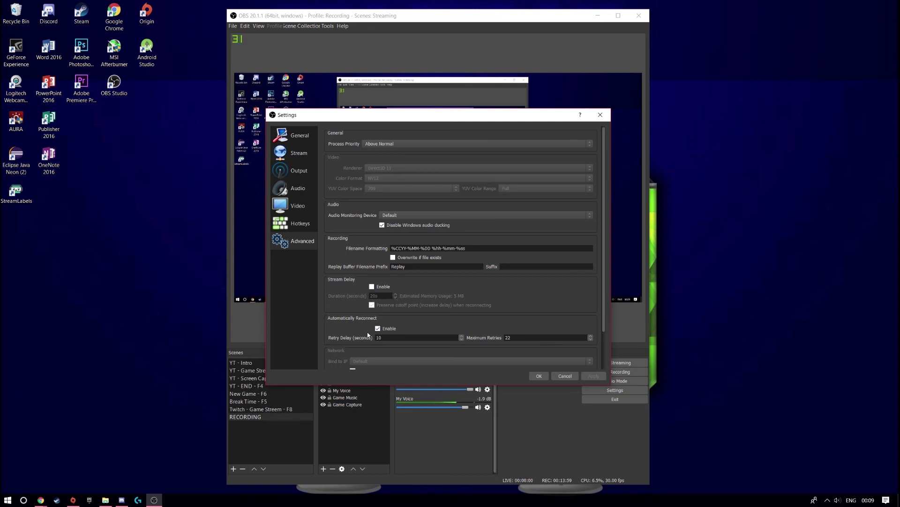
scroll(364, 333, "down", 1)
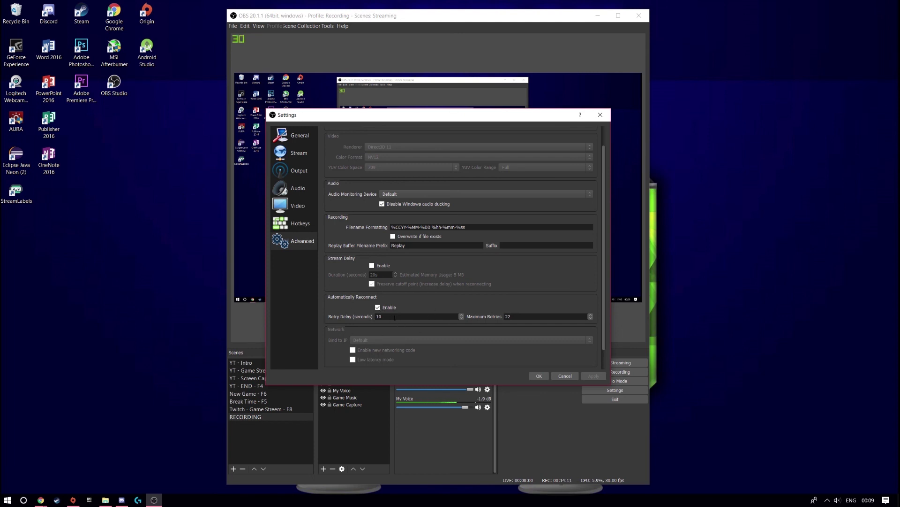
scroll(392, 328, "down", 1)
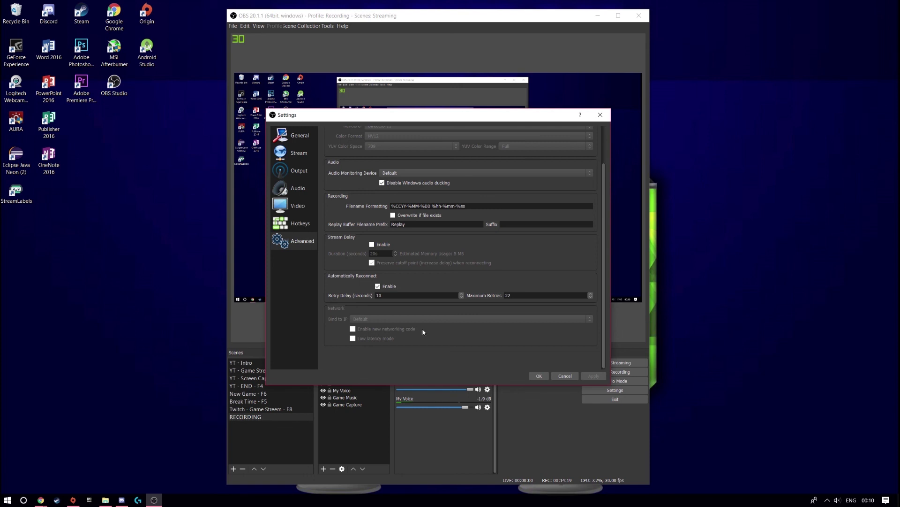
Confirm the settings with OK and close the Settings dialog.
left_click(539, 376)
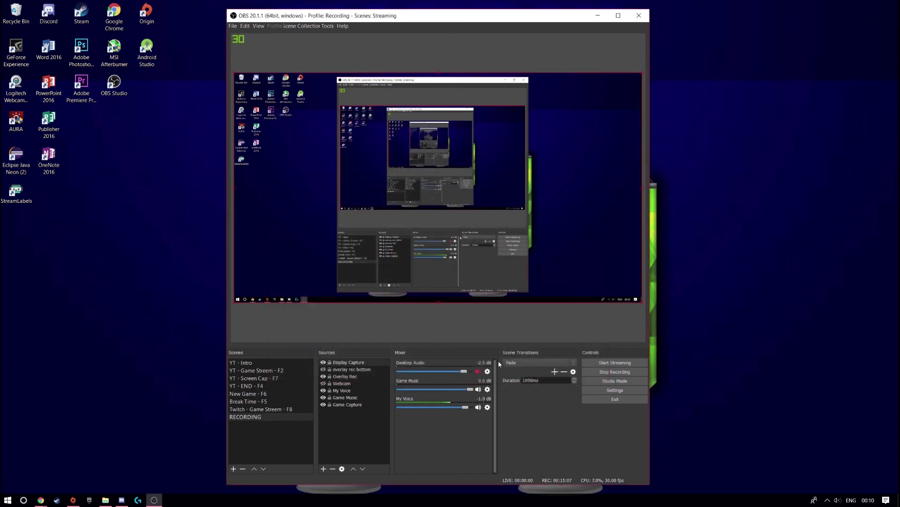